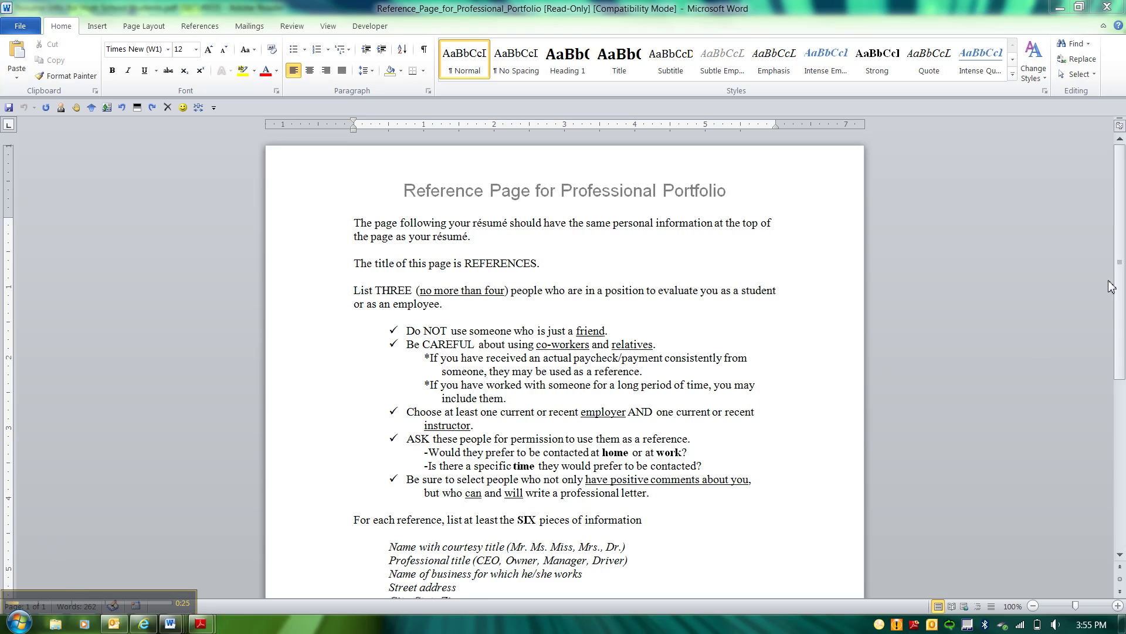
- Select the reference guideline bullets: not using friends, co-workers, relatives, paycheck, instructors, asking permission
drag(1121, 272, 1124, 235)
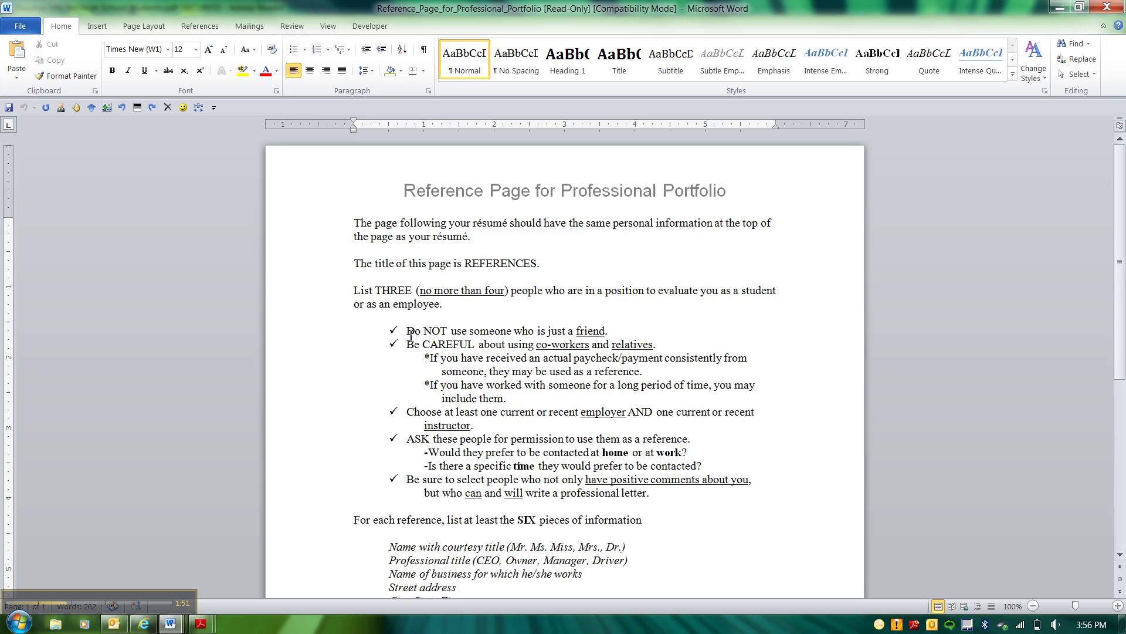
drag(407, 332, 612, 334)
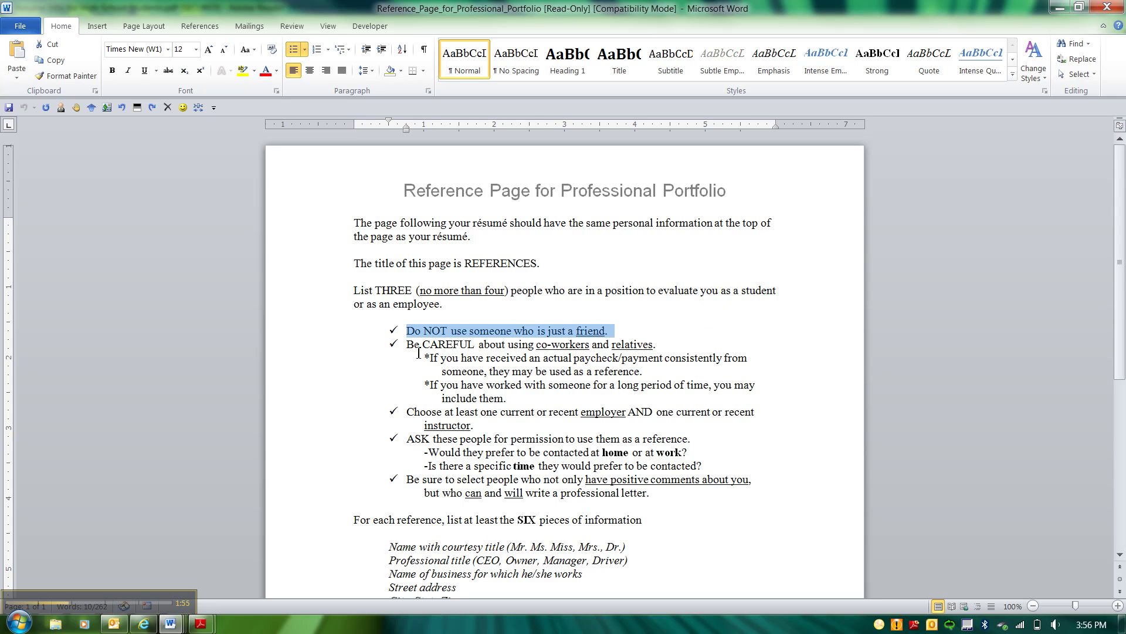
drag(531, 346, 655, 349)
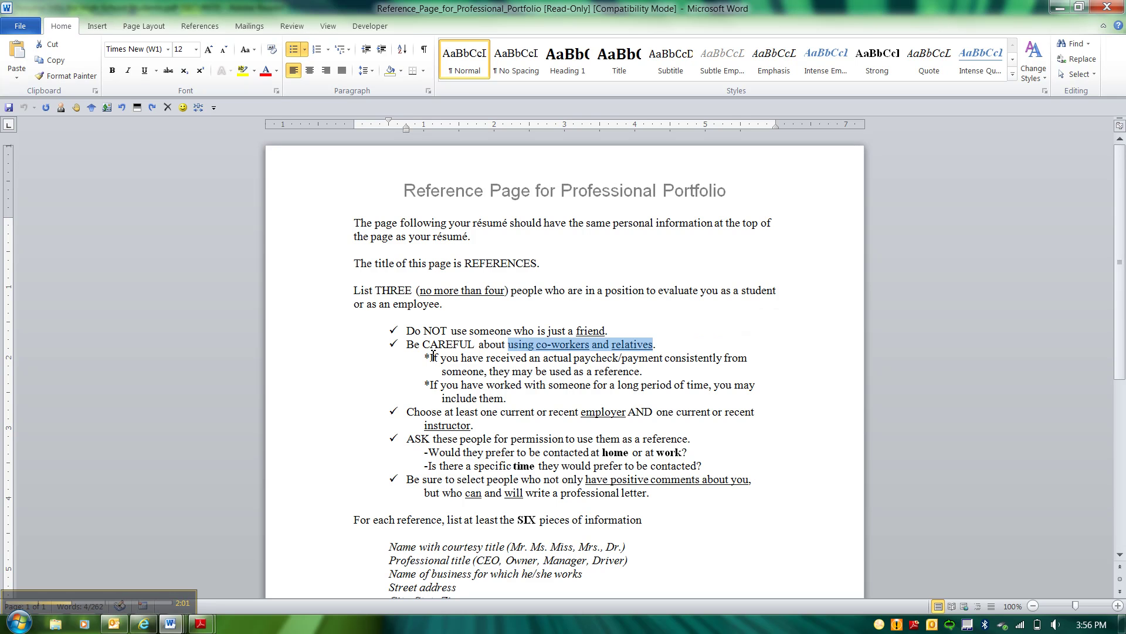
drag(430, 358, 649, 373)
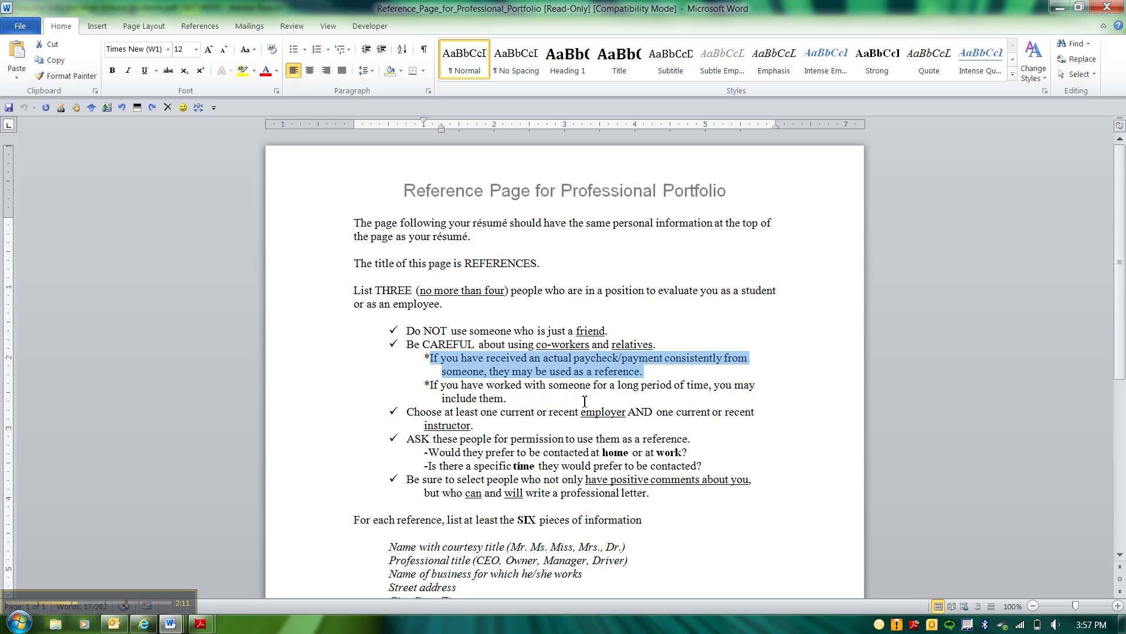
drag(433, 387, 519, 397)
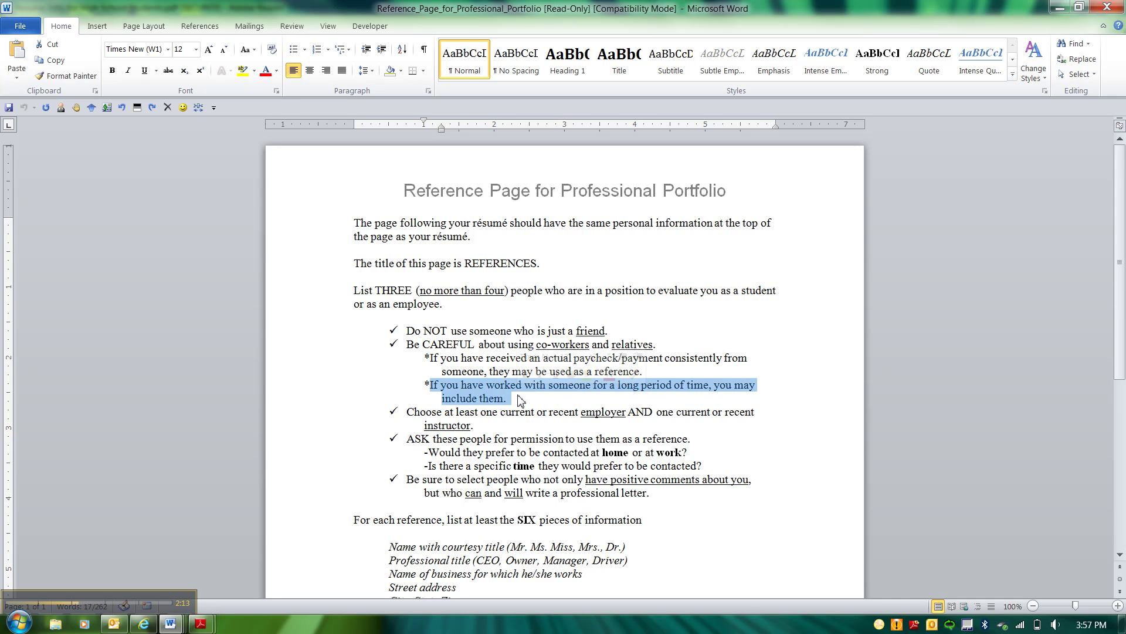
click(548, 370)
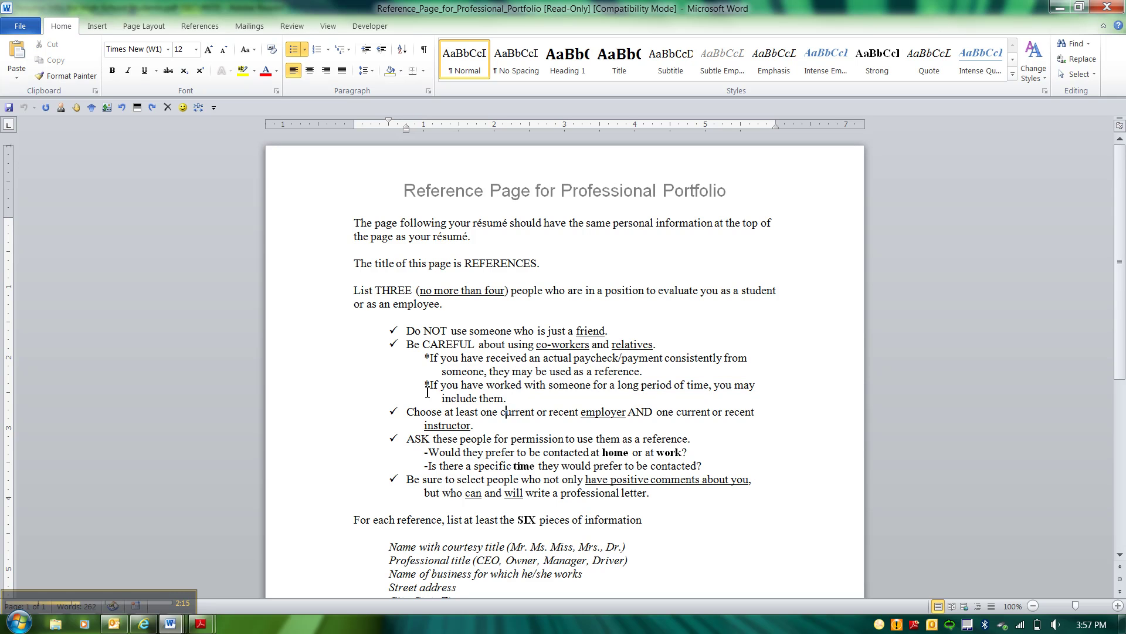
drag(408, 411, 654, 429)
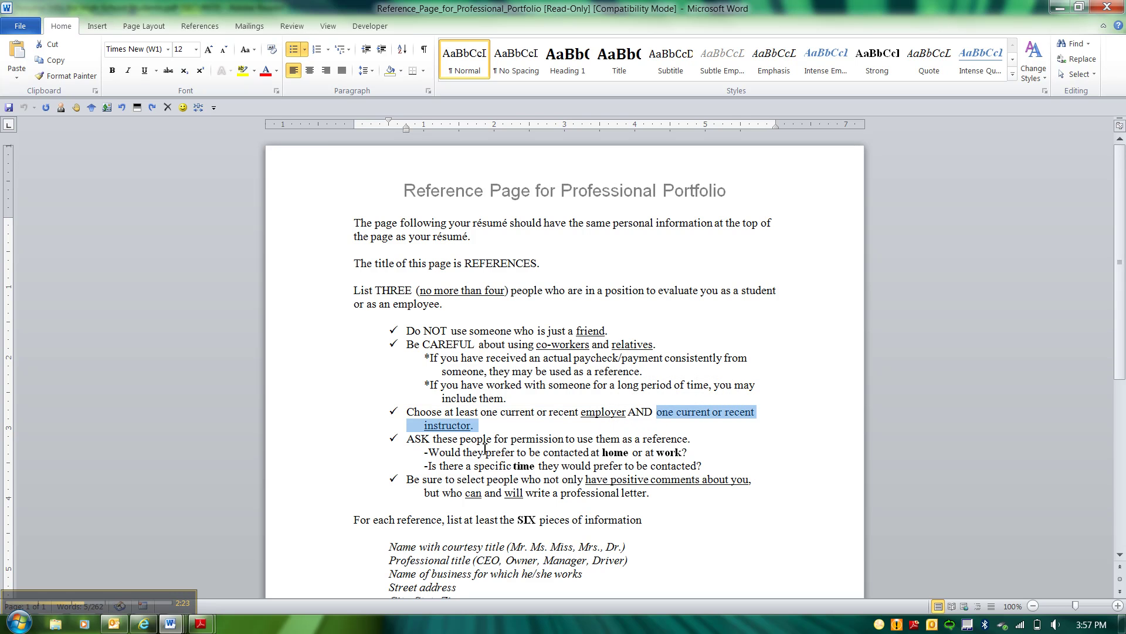
click(411, 444)
drag(408, 445, 688, 440)
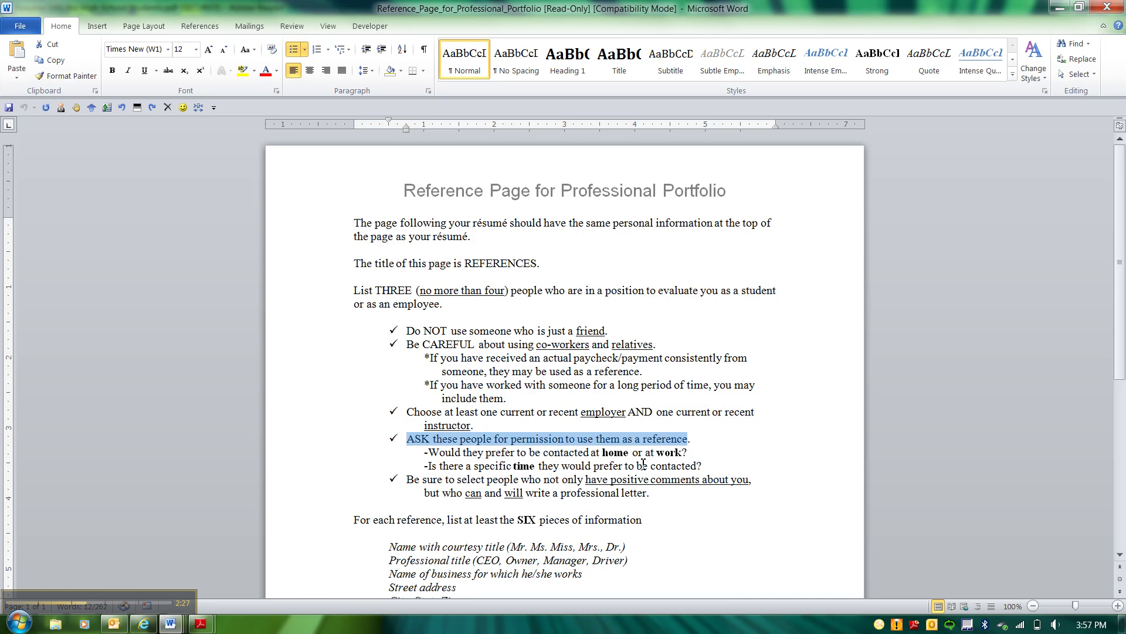
- Select the words 'home' and 'work' in the contact guidance
scroll(634, 463, down, 3)
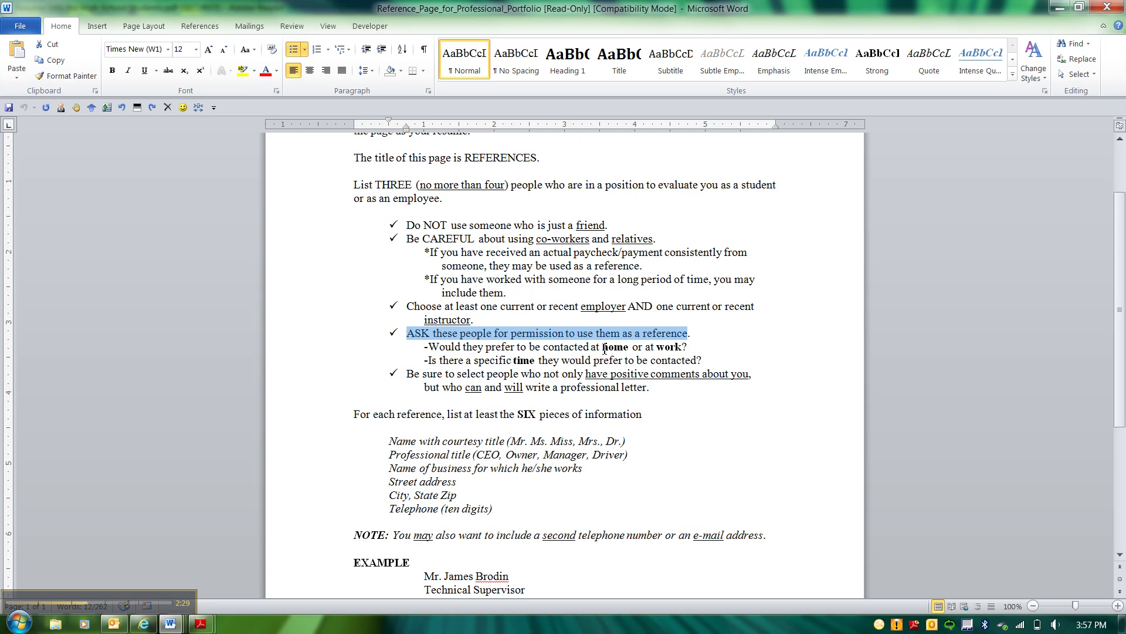
double_click(605, 349)
drag(657, 347, 688, 348)
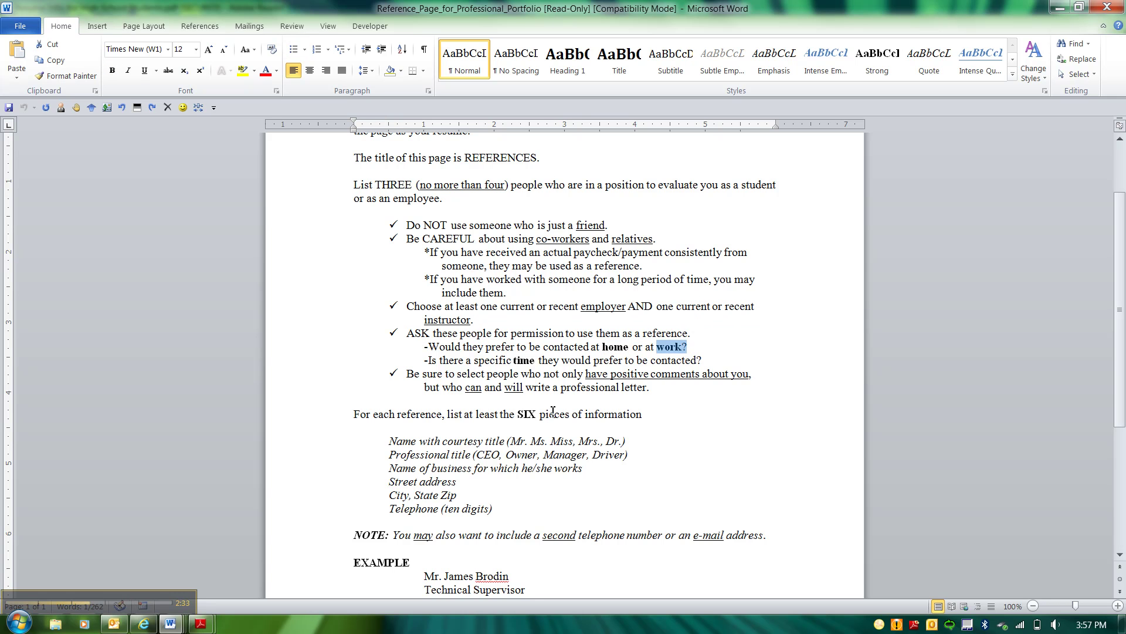
scroll(651, 497, down, 2)
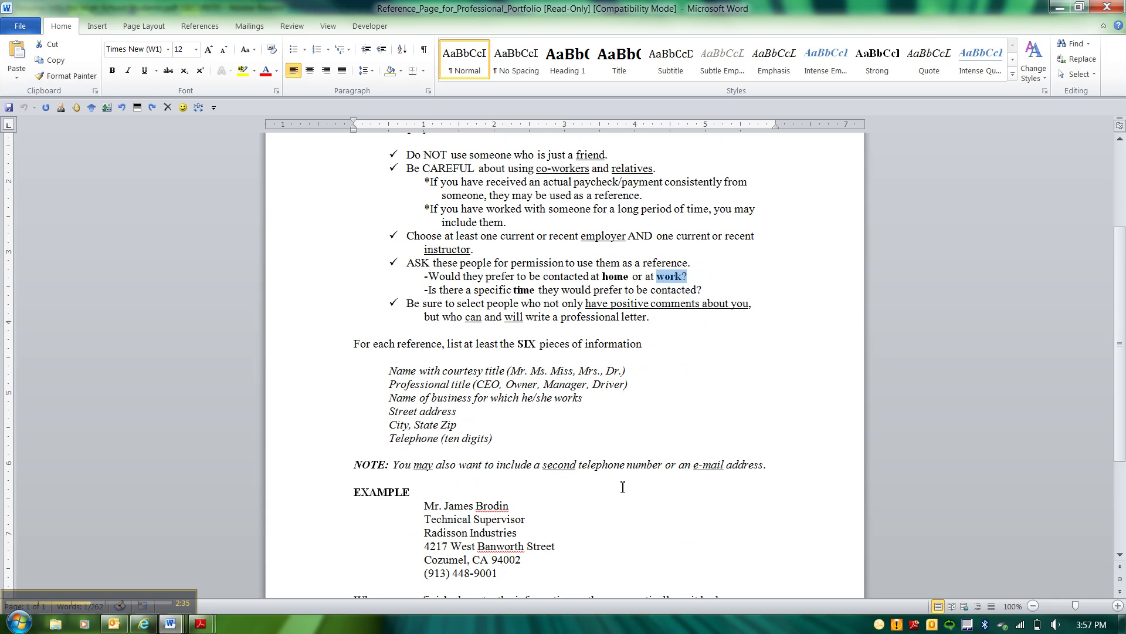
scroll(622, 487, down, 2)
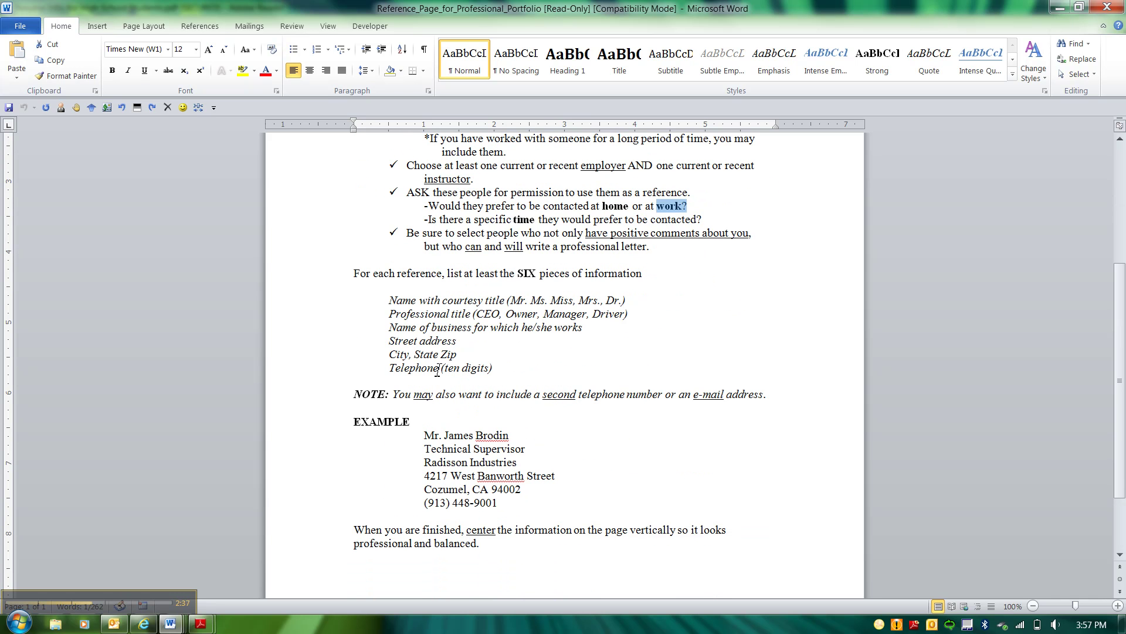
- Select each reference item: name with courtesy title, professional title, business, street, city/state/zip, telephone
drag(389, 301, 506, 298)
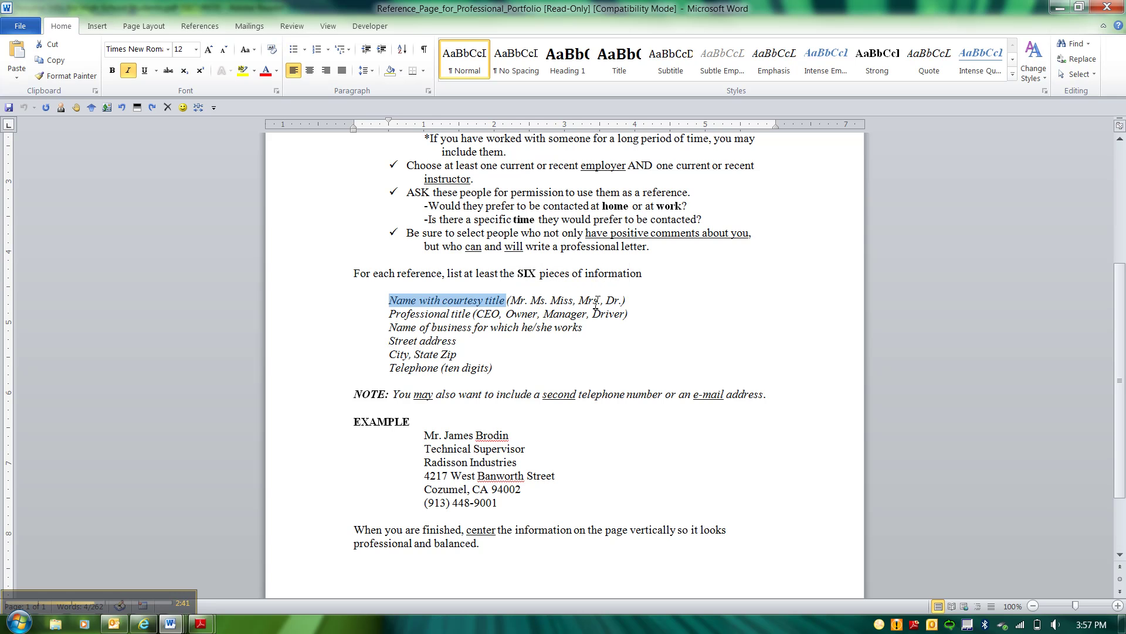
drag(389, 314, 474, 318)
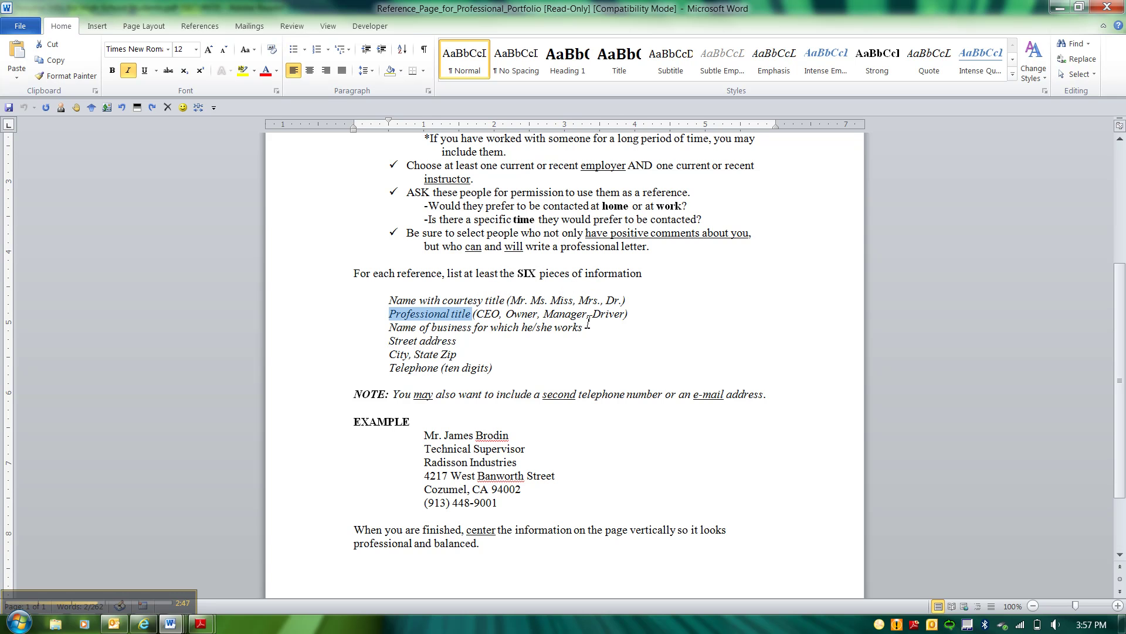
drag(391, 328, 482, 329)
drag(391, 341, 461, 342)
drag(391, 355, 463, 355)
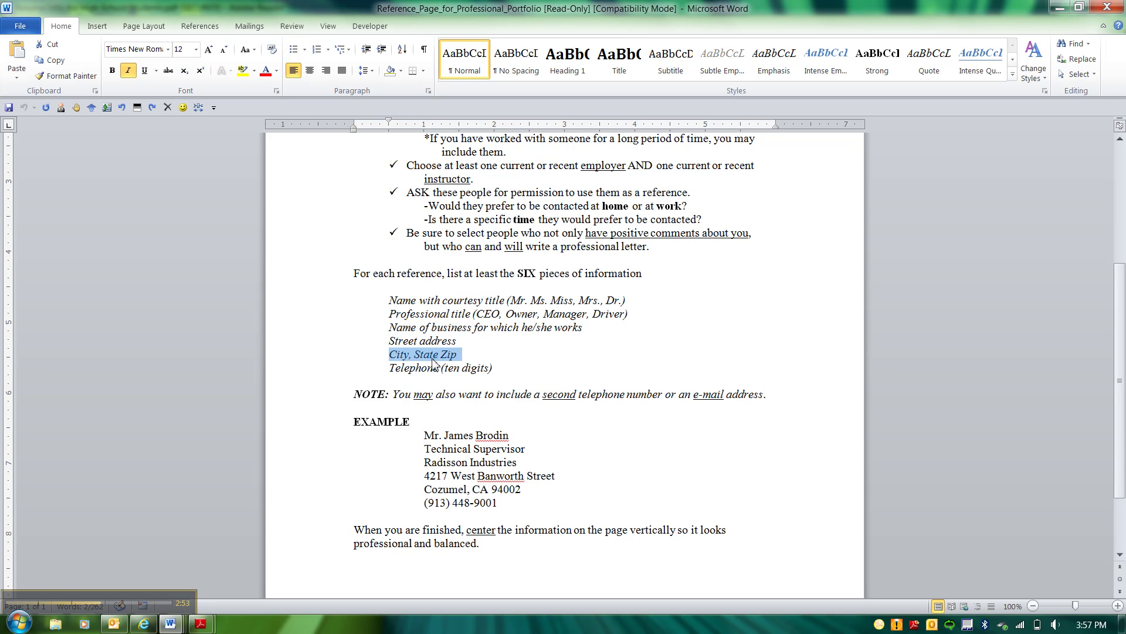
drag(390, 368, 489, 370)
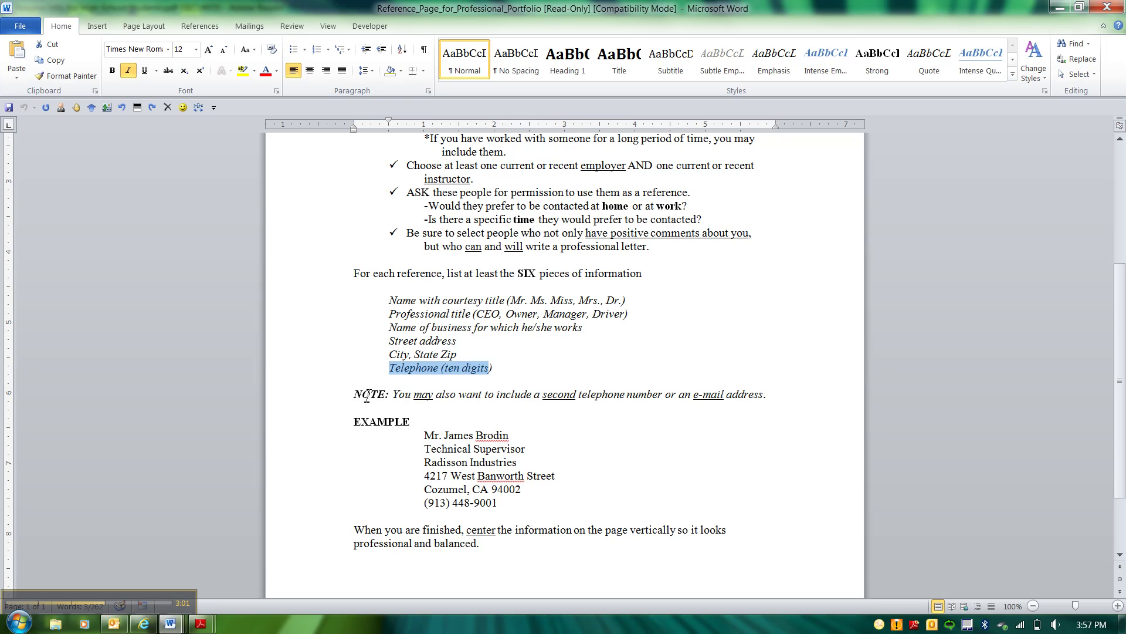
- Select the 'NOTE: You' text, the address lines, then the whole example address block
drag(355, 396, 406, 399)
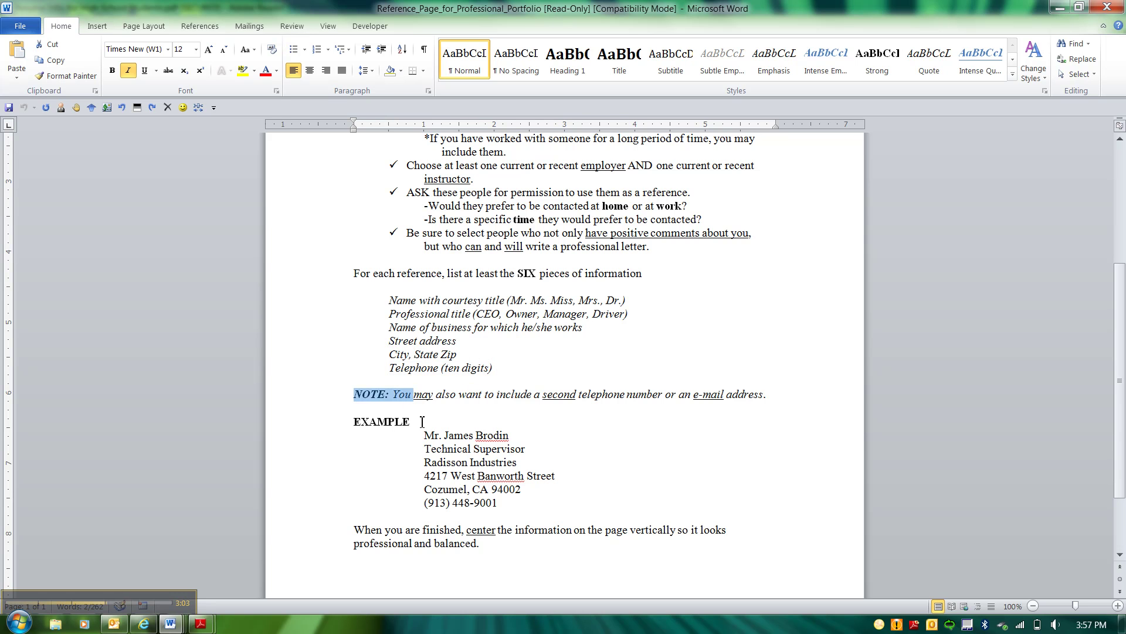
click(392, 398)
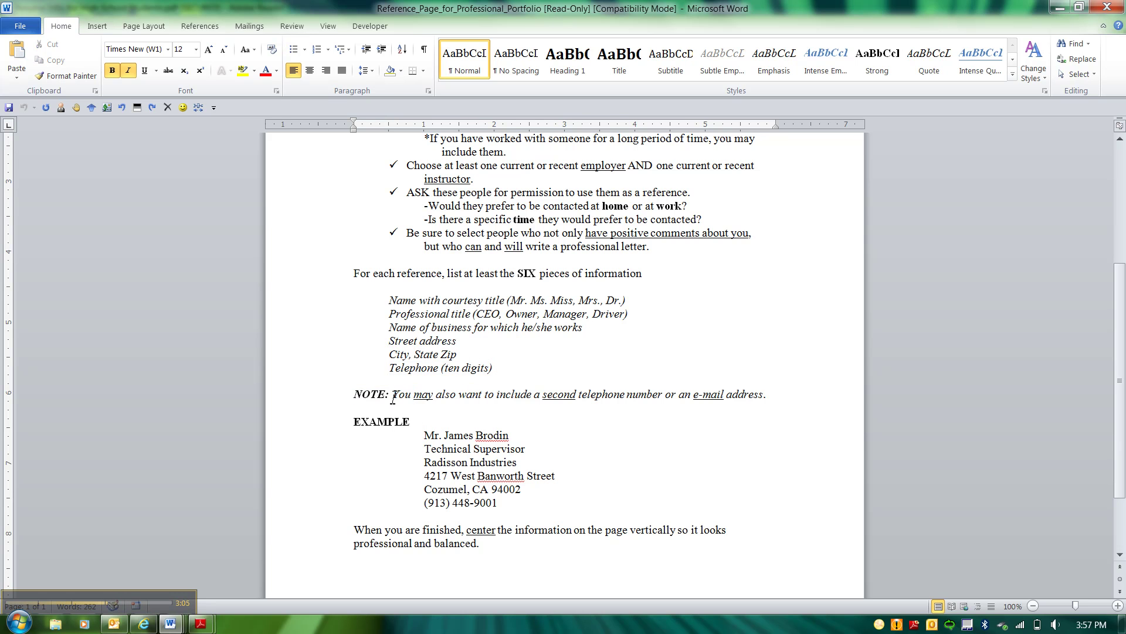
drag(399, 345, 461, 343)
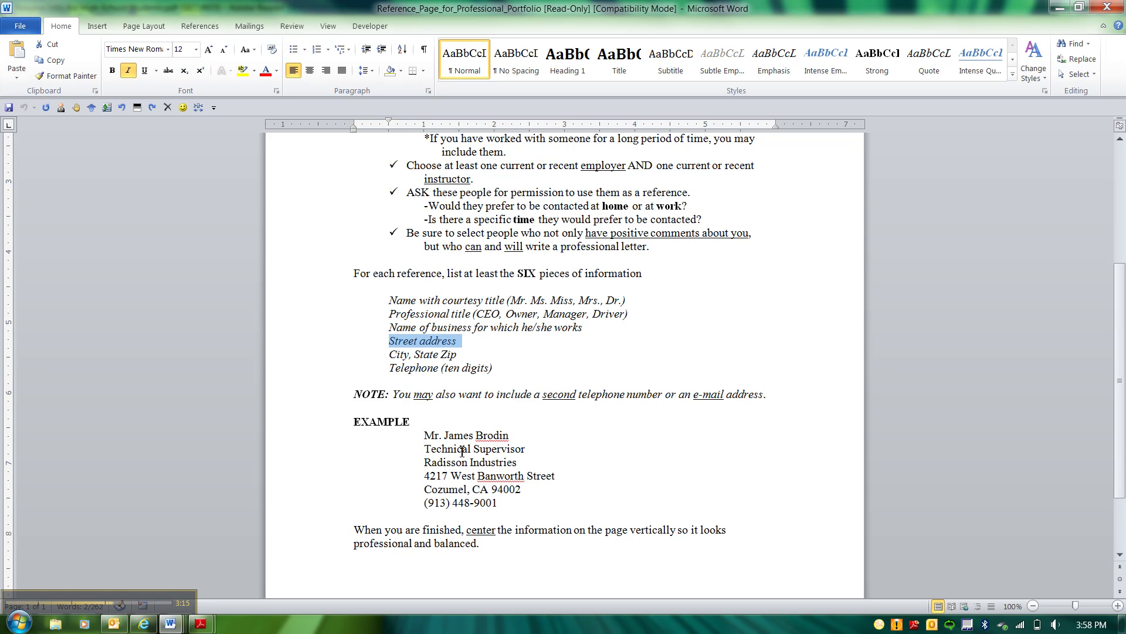
click(424, 437)
drag(424, 437, 511, 512)
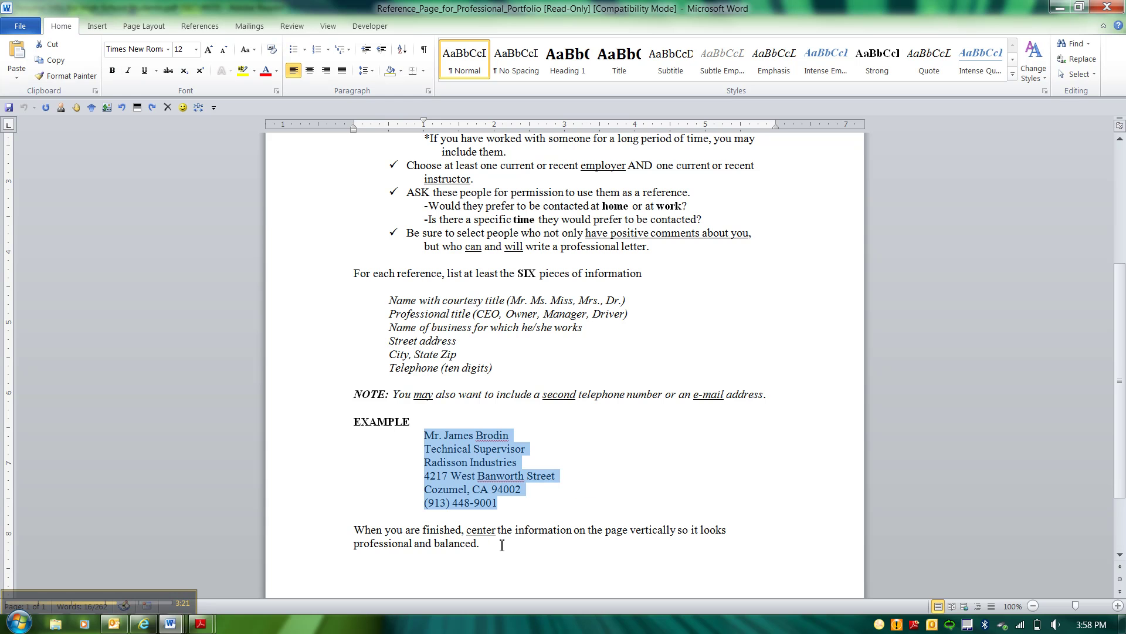
- Bring up the Reference Page #2 document and scroll to its References section
click(170, 624)
click(252, 555)
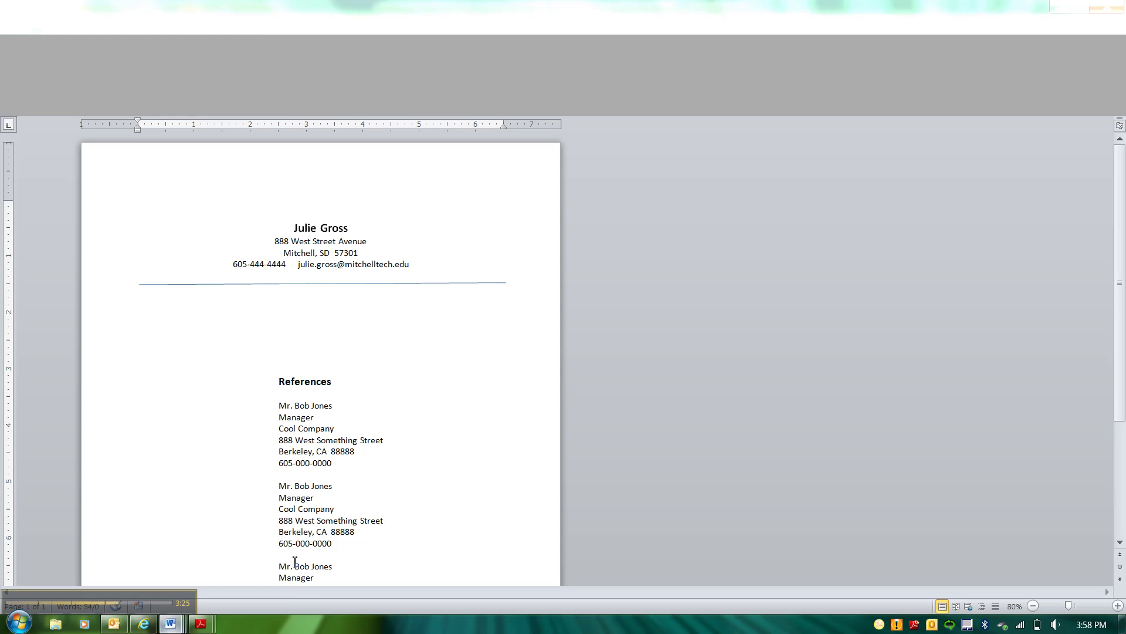
scroll(1121, 274, up, 1)
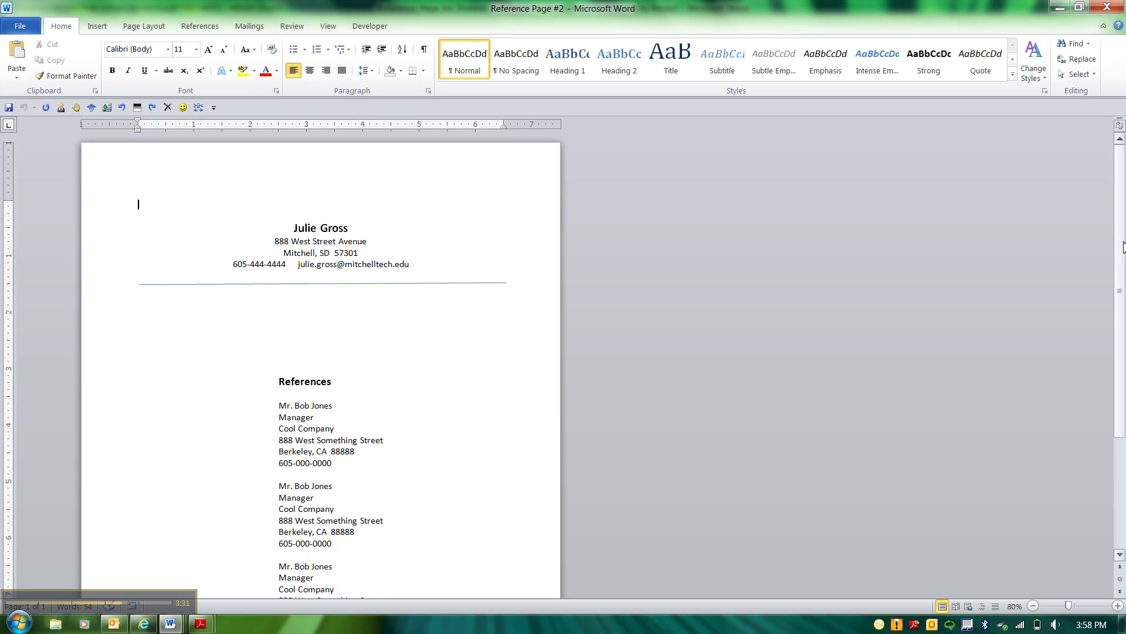
drag(1124, 247, 1109, 303)
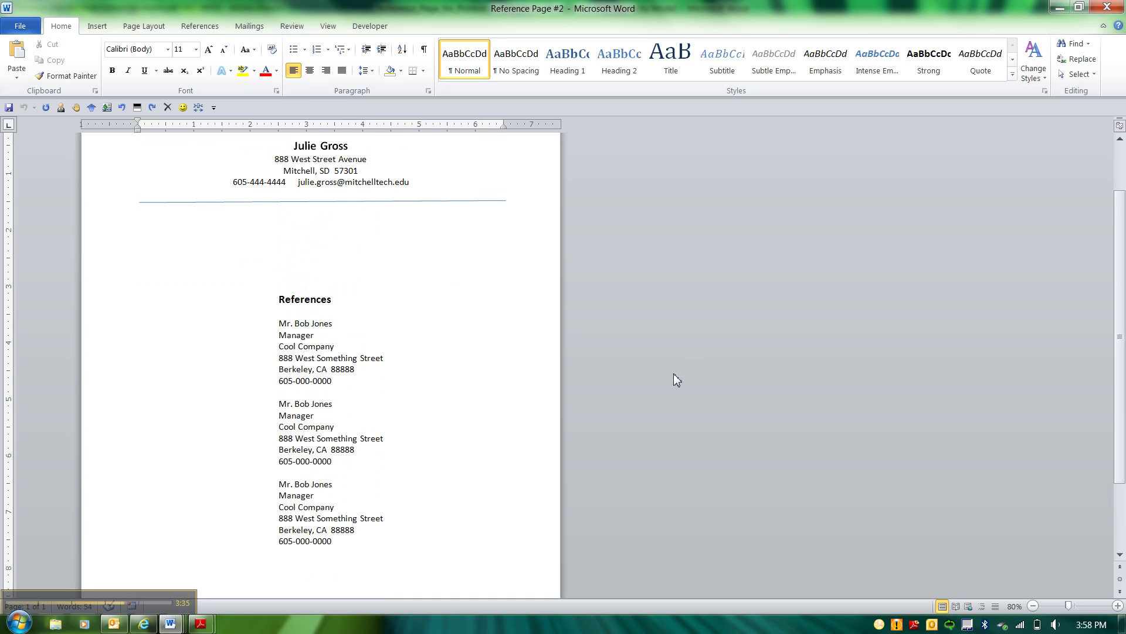
drag(1117, 350, 1098, 377)
drag(279, 278, 359, 494)
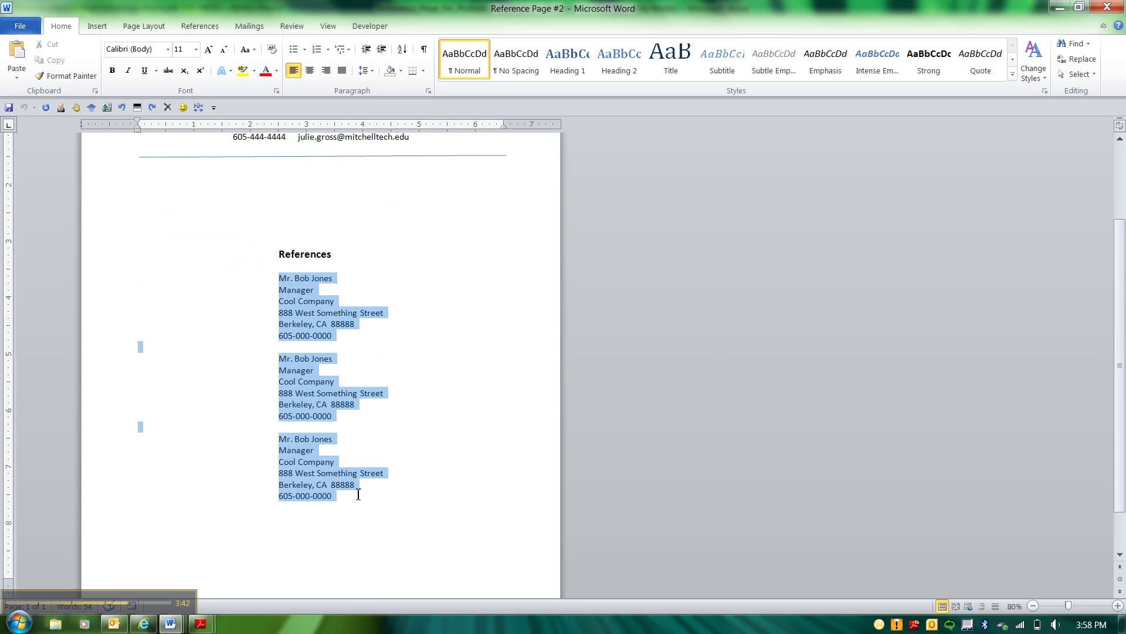
click(310, 71)
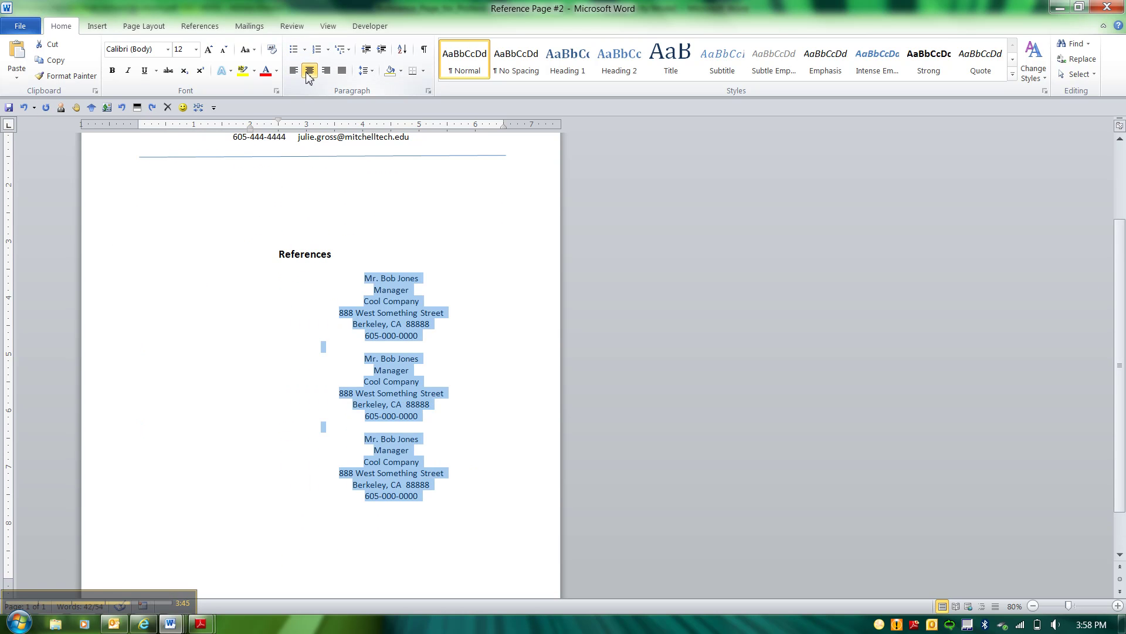
click(473, 486)
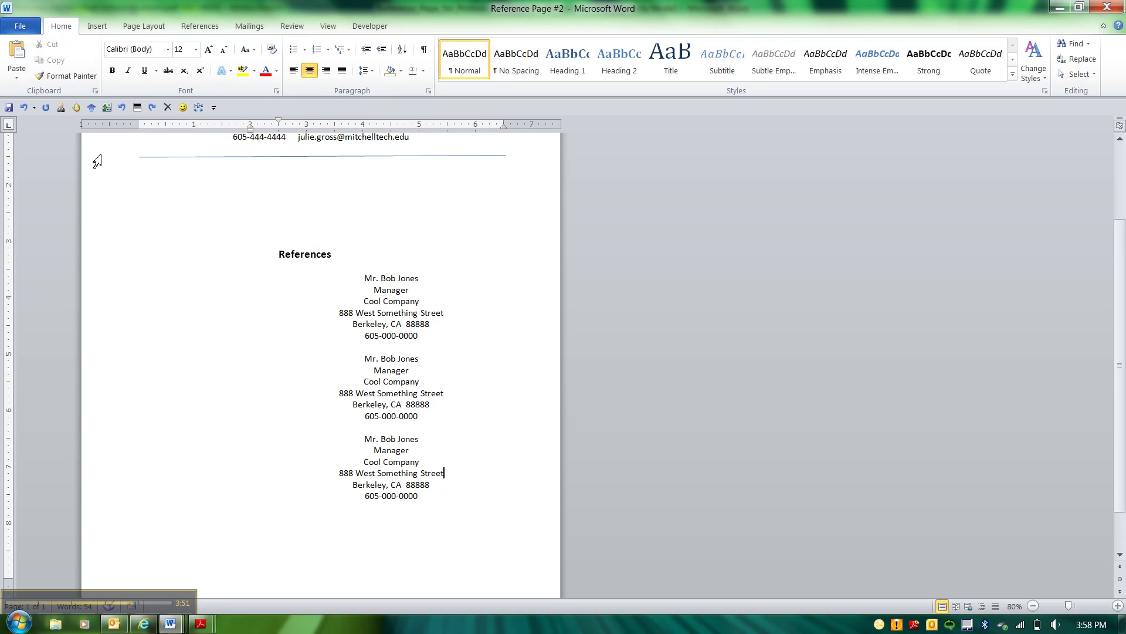
click(23, 107)
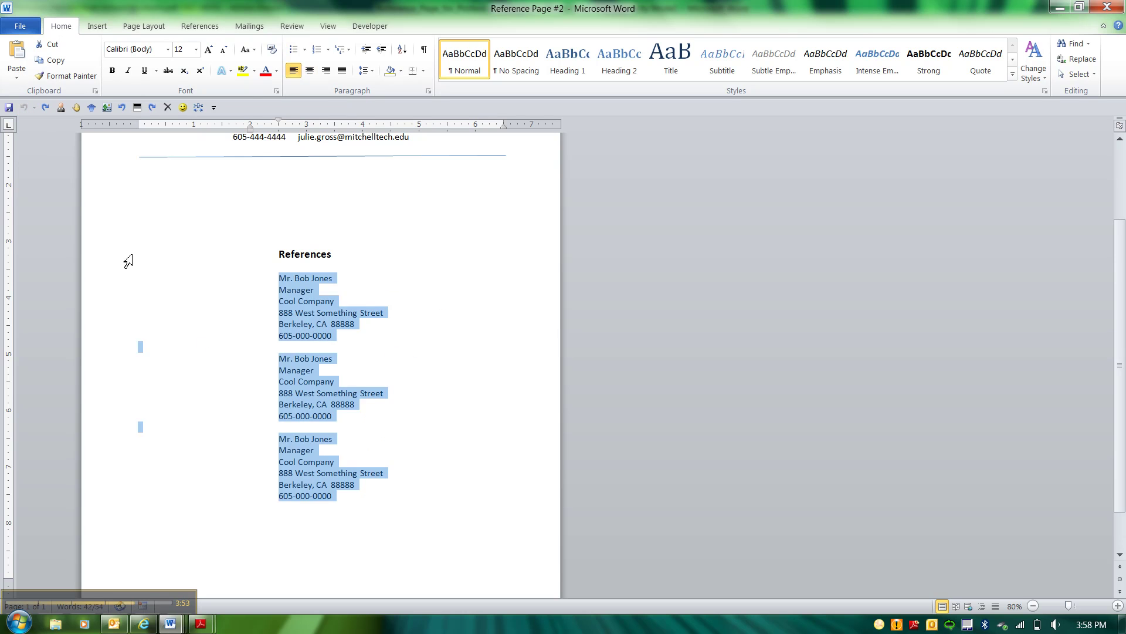
click(265, 340)
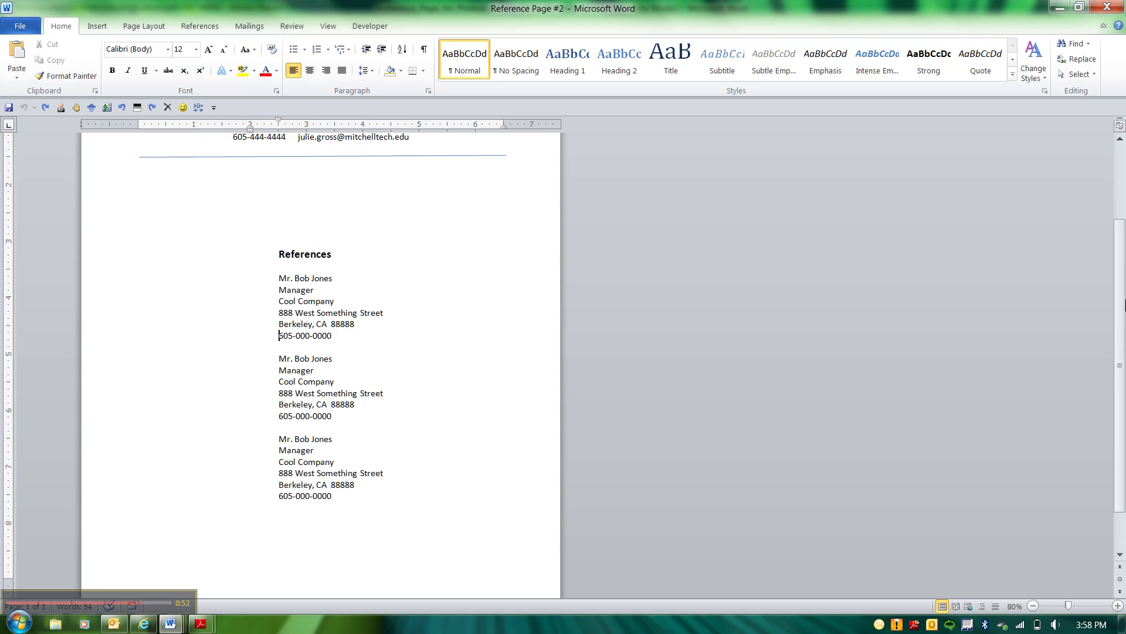
scroll(1124, 304, down, 1)
scroll(1125, 282, up, 3)
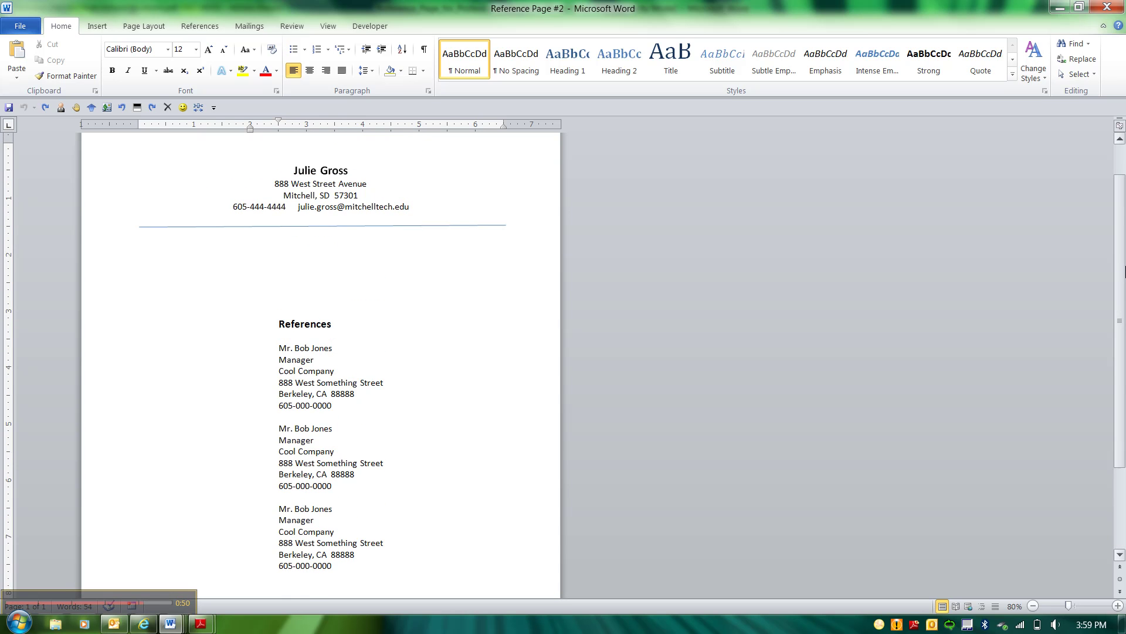
scroll(1125, 264, down, 3)
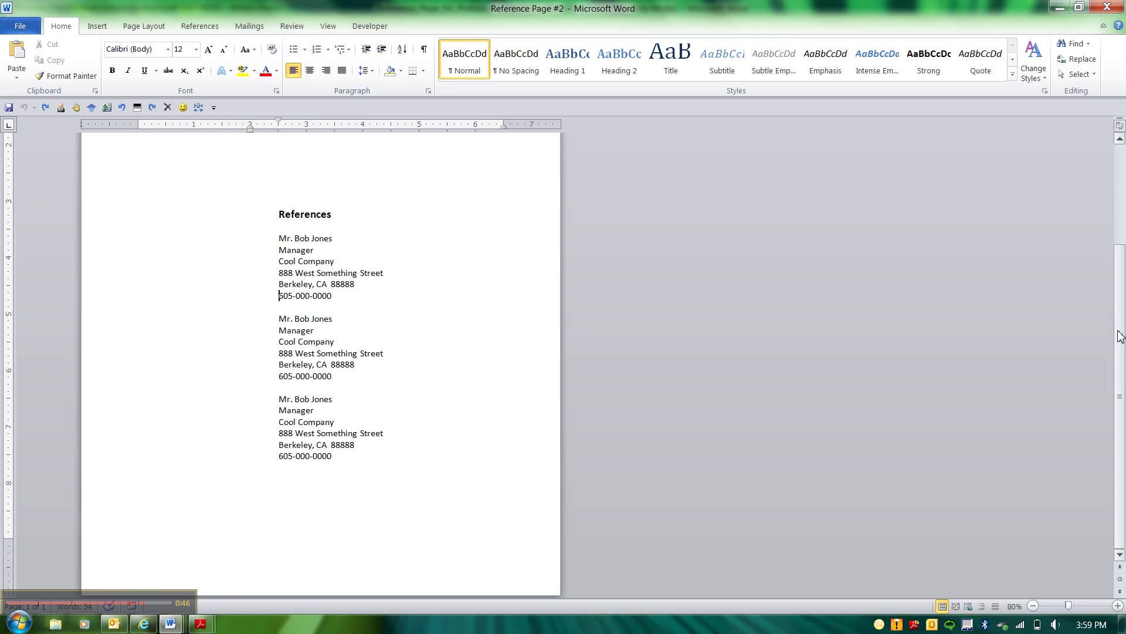
mouse_move(1122, 337)
mouse_down()
mouse_move(1125, 246)
mouse_move(1124, 321)
mouse_up()
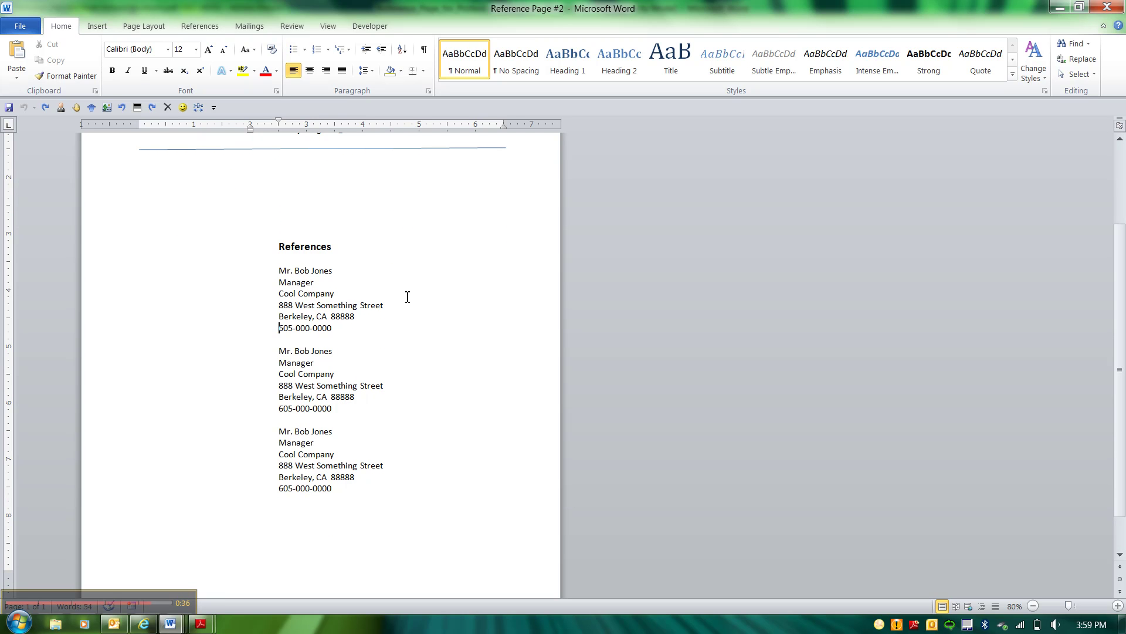
click(294, 342)
click(298, 426)
drag(1118, 328, 1118, 251)
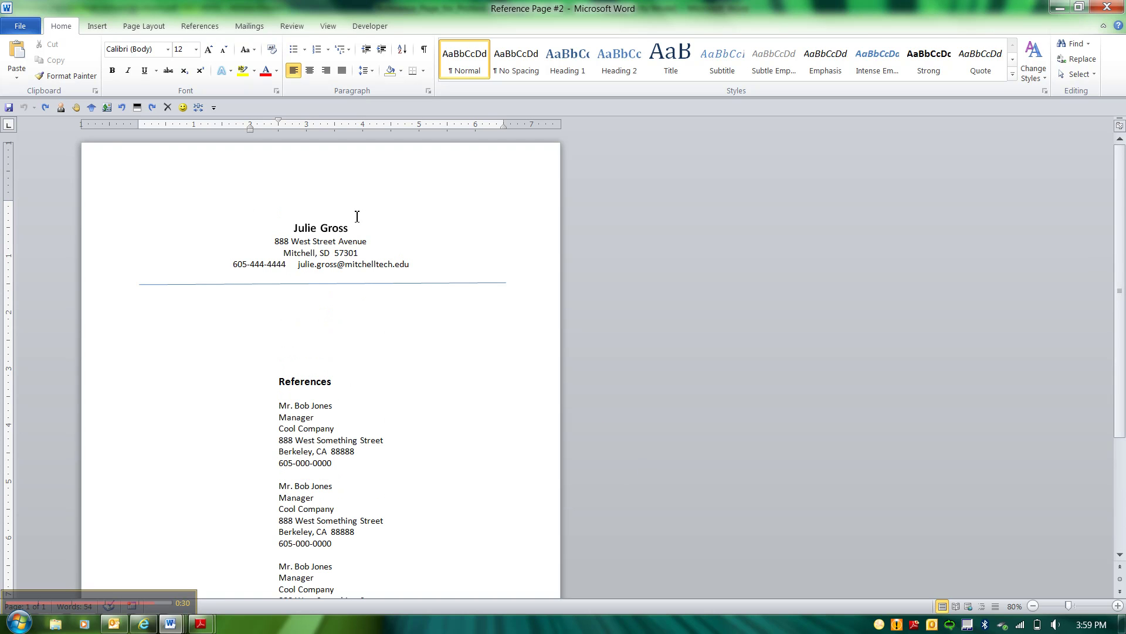